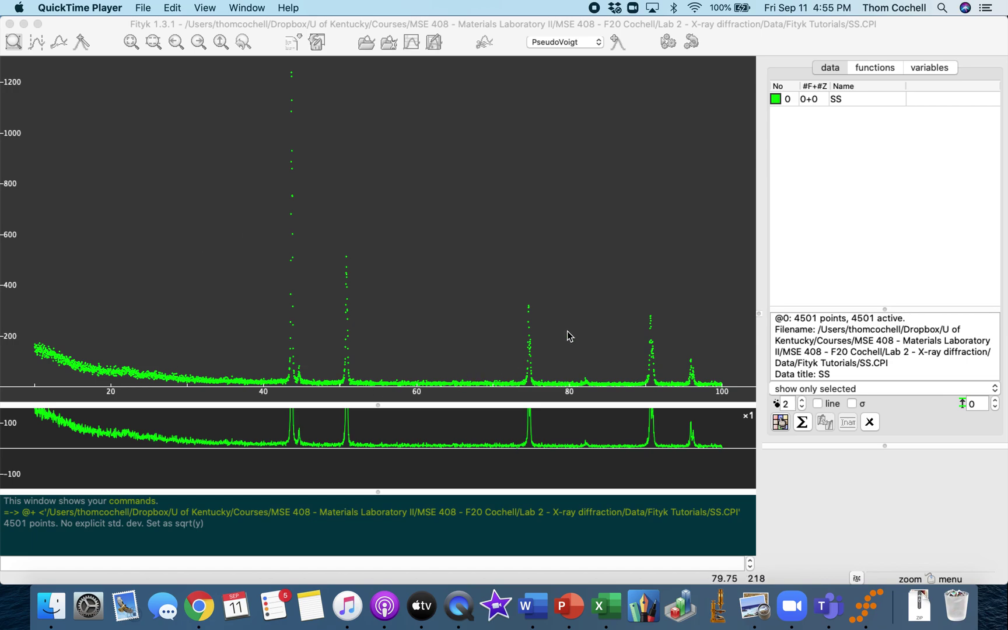
Bring the Fityk window with the SS diffraction pattern (10 to 100) to the front
{"action": "left_click", "coordinate": [541, 283]}
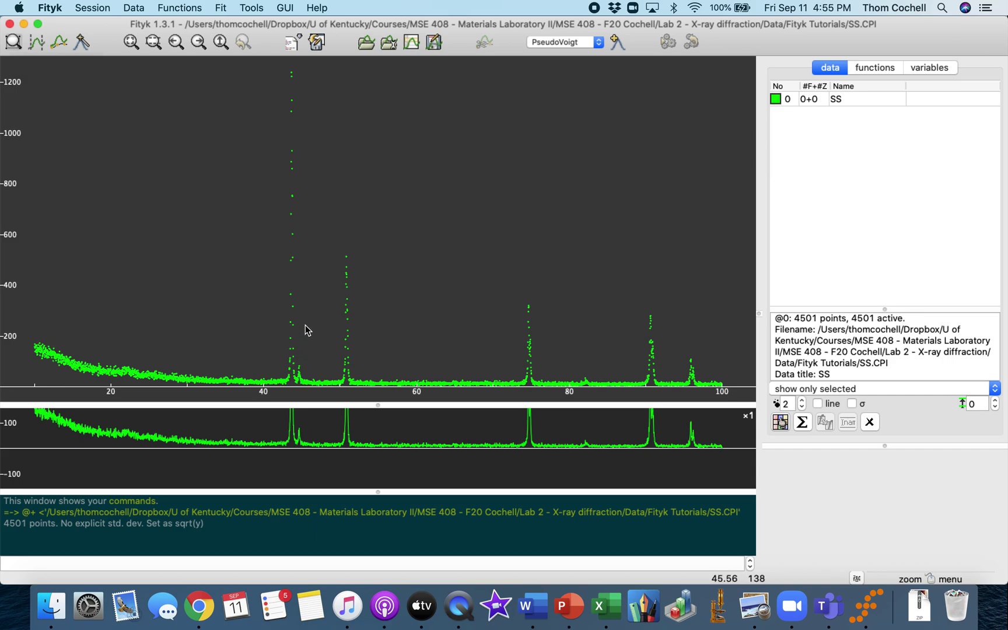
{"action": "left_click_drag", "start_coordinate": [315, 67], "coordinate": [260, 390]}
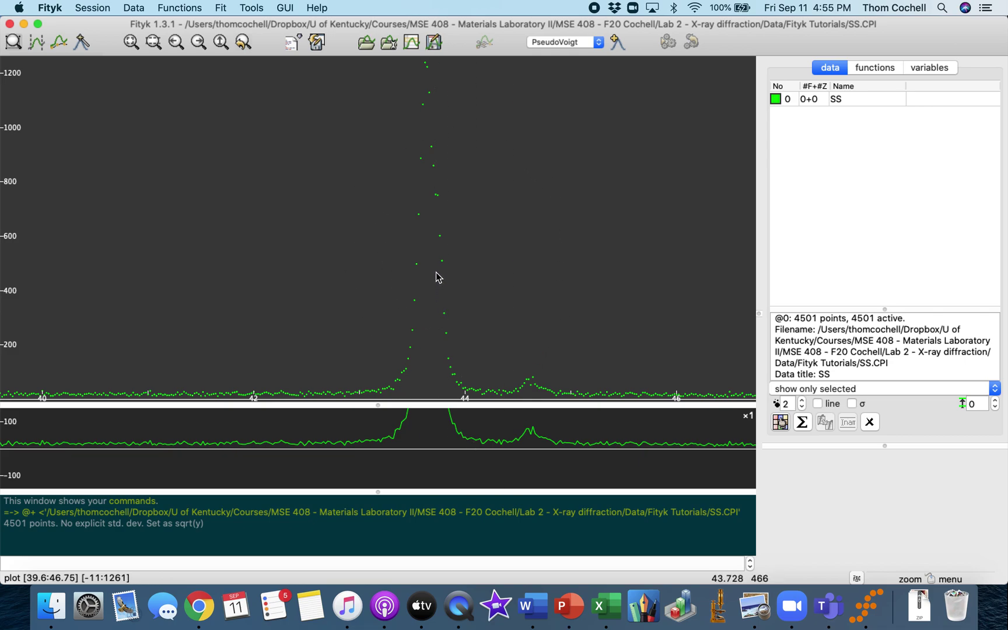
{"action": "left_click", "coordinate": [132, 46]}
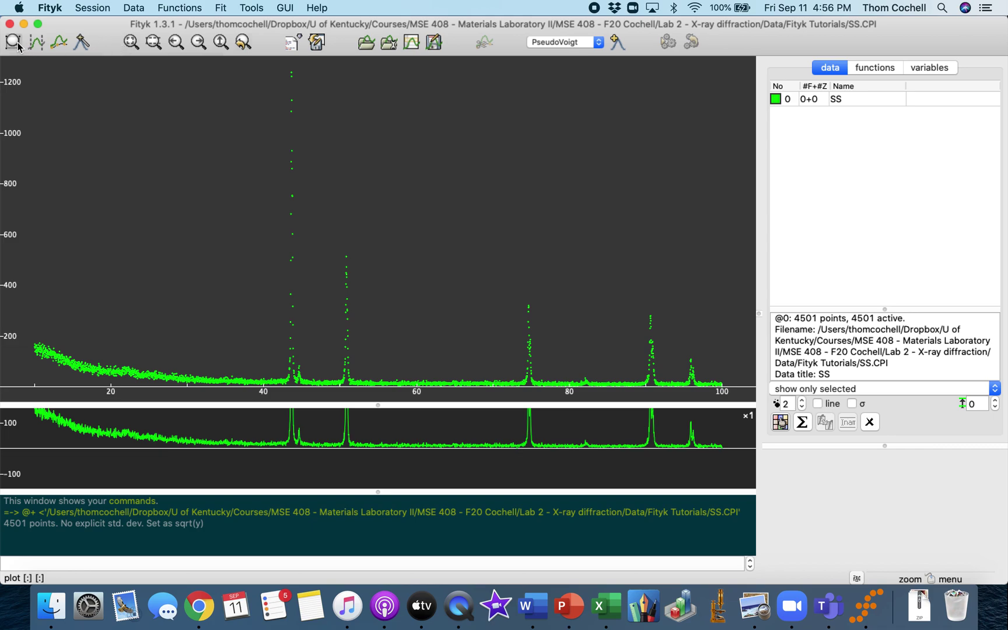
Zoom into the tallest peak near 43.6, covering roughly 42.4 to 45.1
{"action": "left_click", "coordinate": [303, 63]}
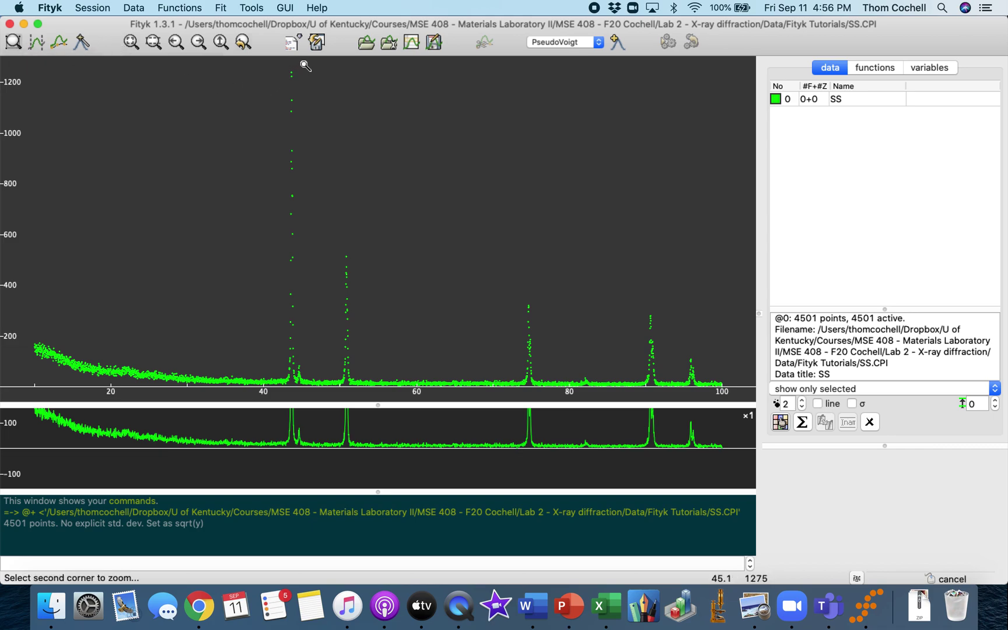
{"action": "left_click", "coordinate": [282, 386]}
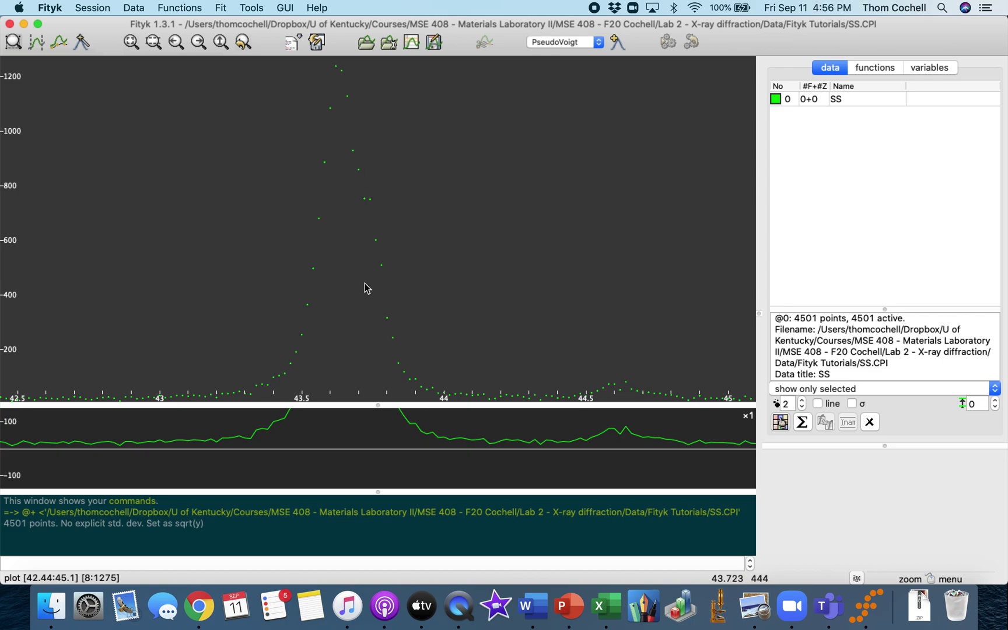
Scroll the view toward lower angles down to about 28
{"action": "left_click", "coordinate": [198, 43]}
{"action": "left_click", "coordinate": [199, 43]}
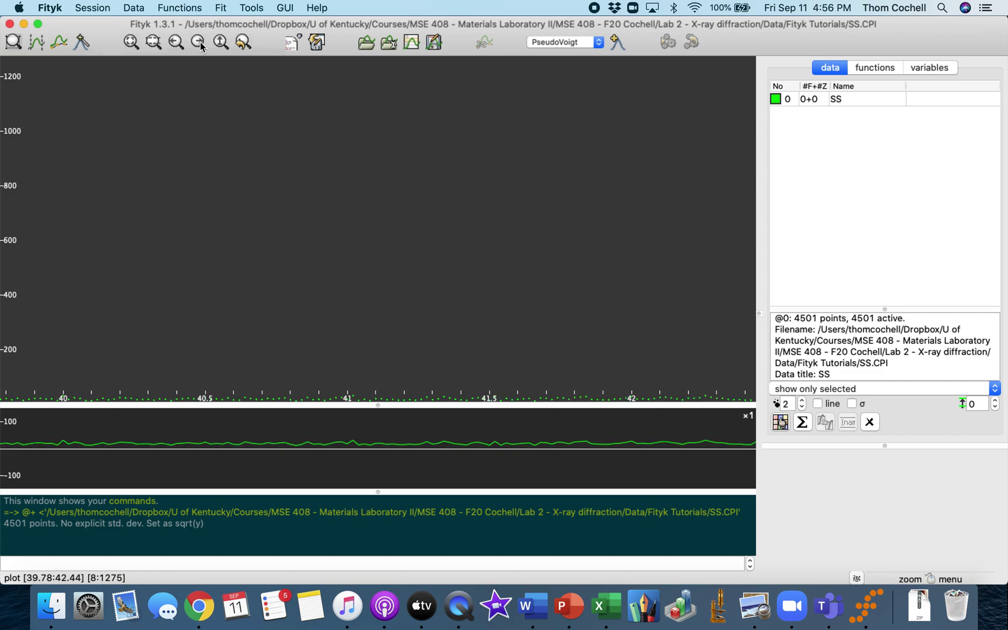
{"action": "left_click", "coordinate": [198, 42]}
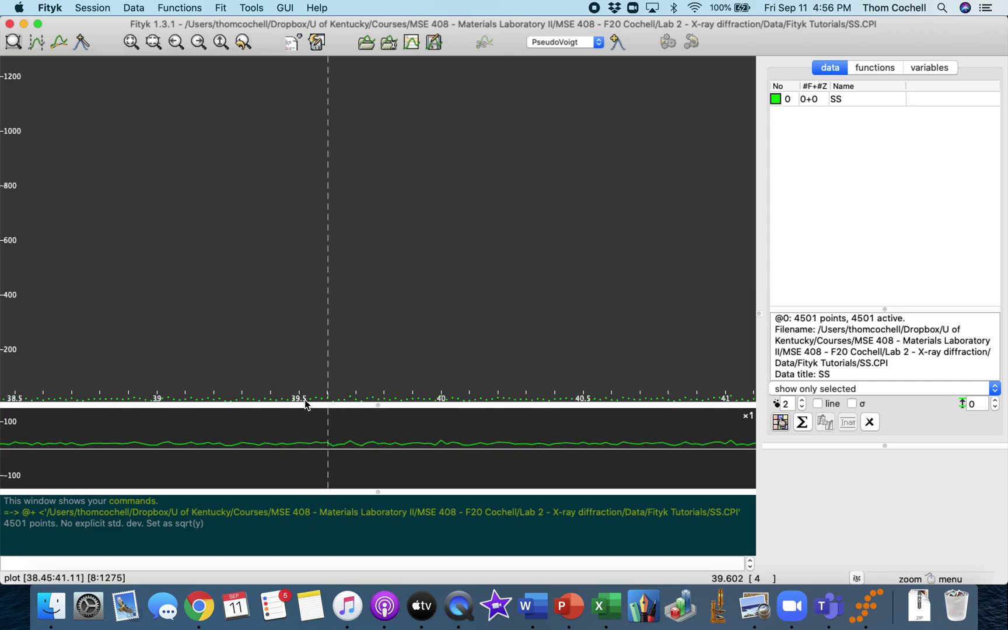
{"action": "left_click", "coordinate": [199, 44]}
{"action": "left_click", "coordinate": [200, 44]}
{"action": "left_click", "coordinate": [201, 46]}
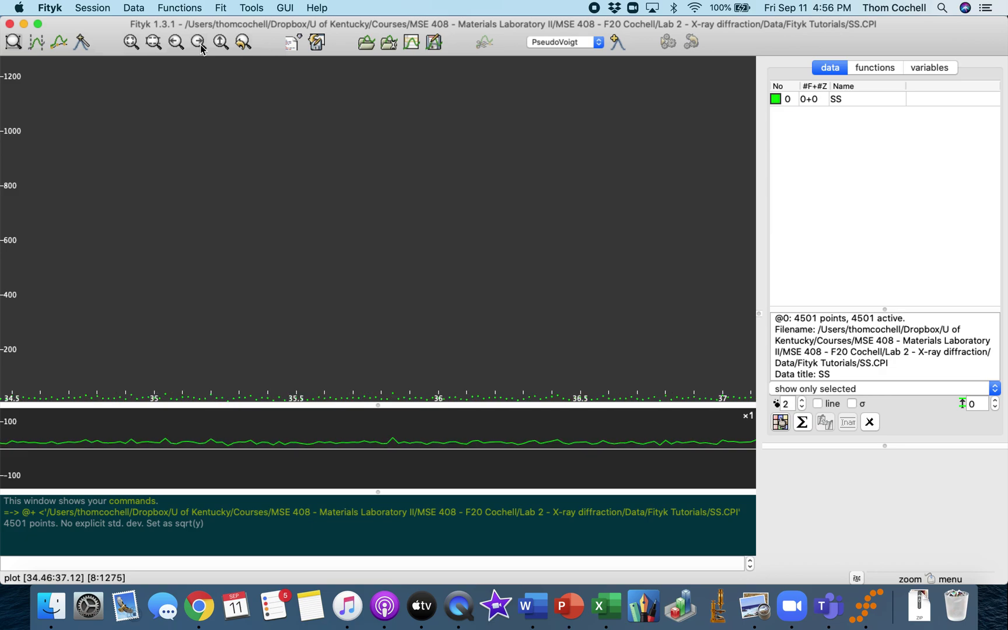
{"action": "left_click", "coordinate": [201, 47]}
{"action": "left_click", "coordinate": [201, 47]}
{"action": "left_click", "coordinate": [201, 47]}
{"action": "left_click", "coordinate": [201, 47]}
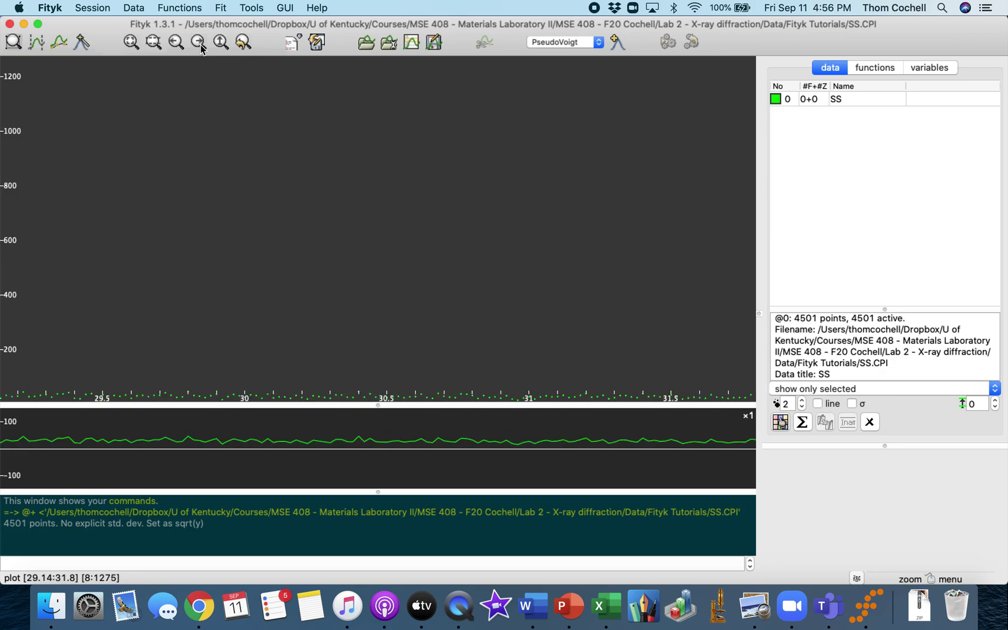
{"action": "left_click", "coordinate": [201, 47]}
Scroll back toward higher angles to center the peak near 50.8
{"action": "left_click", "coordinate": [177, 43]}
{"action": "double_click", "coordinate": [177, 43]}
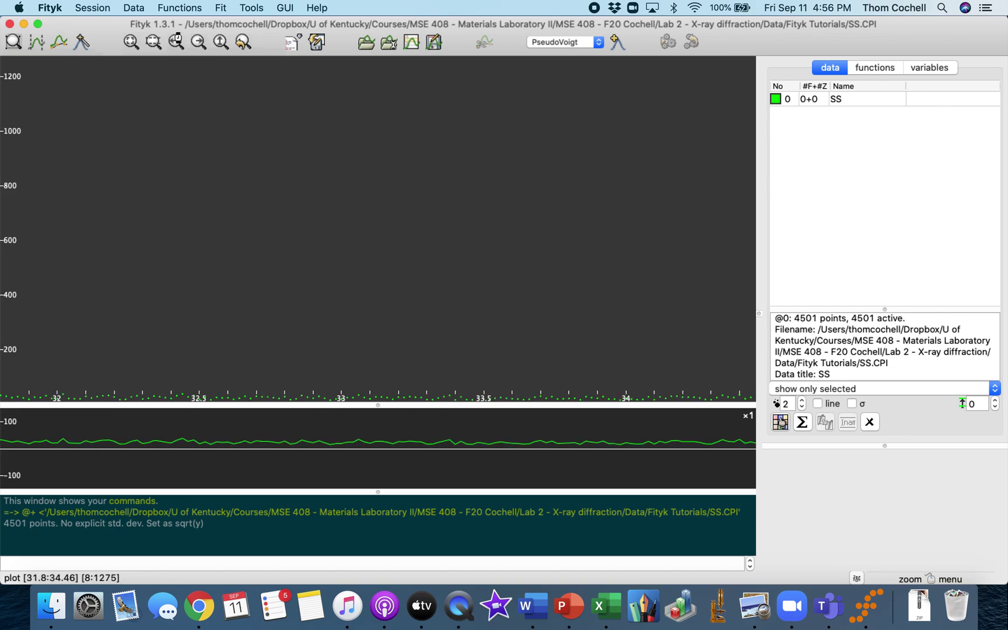
{"action": "triple_click", "coordinate": [177, 43]}
{"action": "triple_click", "coordinate": [177, 43]}
{"action": "triple_click", "coordinate": [178, 42]}
{"action": "left_click", "coordinate": [178, 43]}
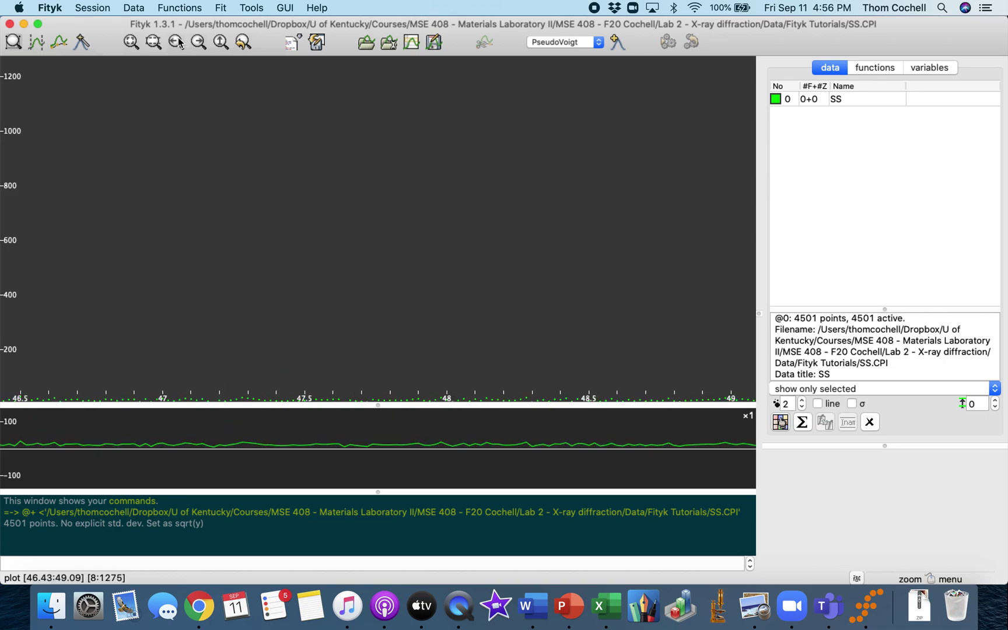
{"action": "double_click", "coordinate": [178, 43]}
{"action": "double_click", "coordinate": [178, 42]}
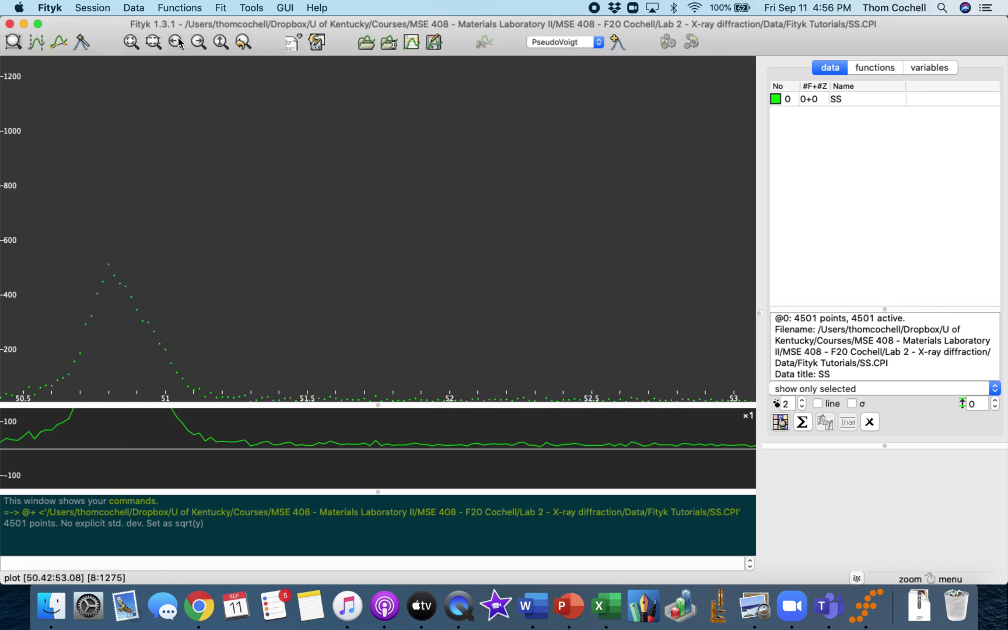
{"action": "left_click", "coordinate": [204, 45]}
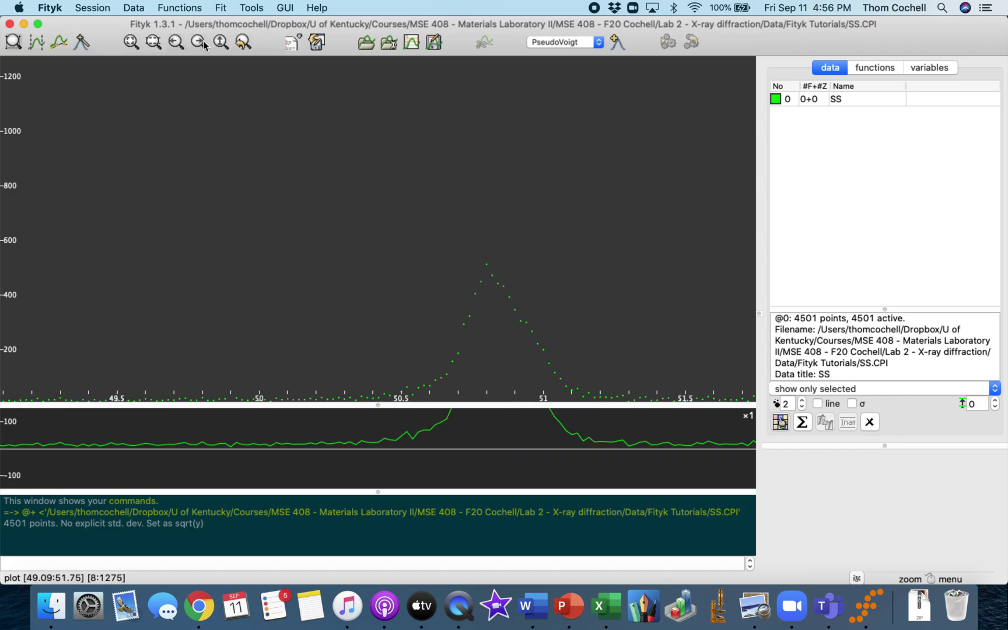
Scroll right past 50.8 toward the 74.7 peak, then show the whole pattern
{"action": "left_click", "coordinate": [176, 47]}
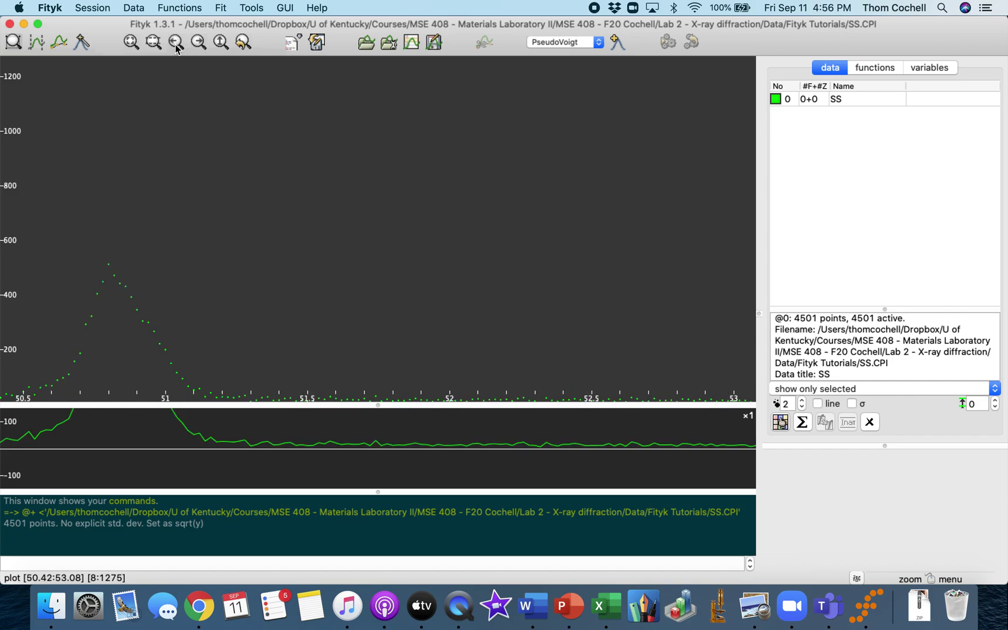
{"action": "left_click", "coordinate": [176, 47]}
{"action": "left_click", "coordinate": [176, 47]}
{"action": "left_click", "coordinate": [177, 47]}
{"action": "left_click", "coordinate": [176, 47]}
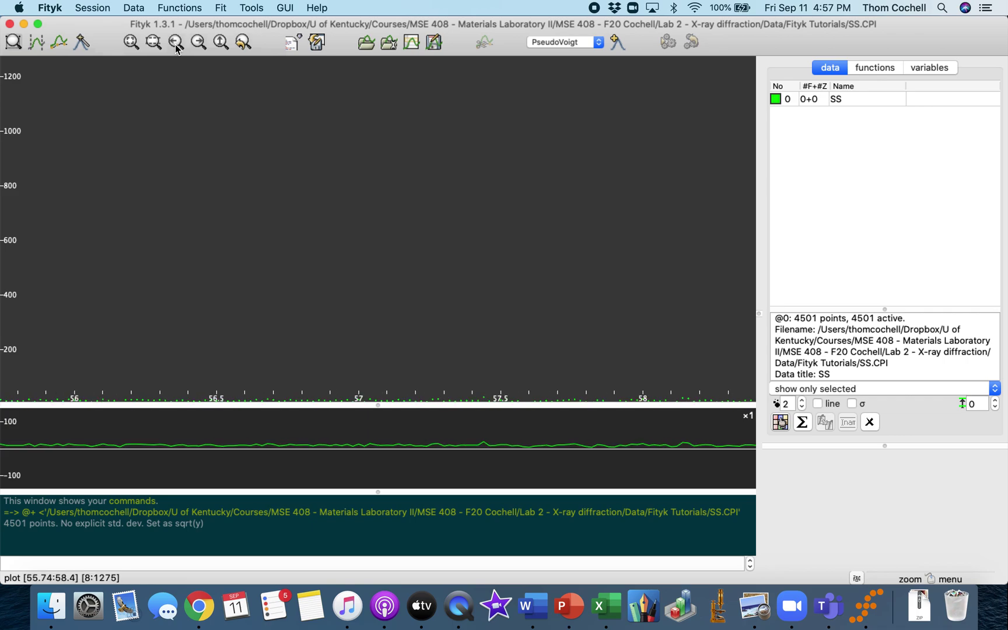
{"action": "left_click", "coordinate": [177, 47]}
{"action": "left_click", "coordinate": [176, 47]}
{"action": "left_click", "coordinate": [176, 46]}
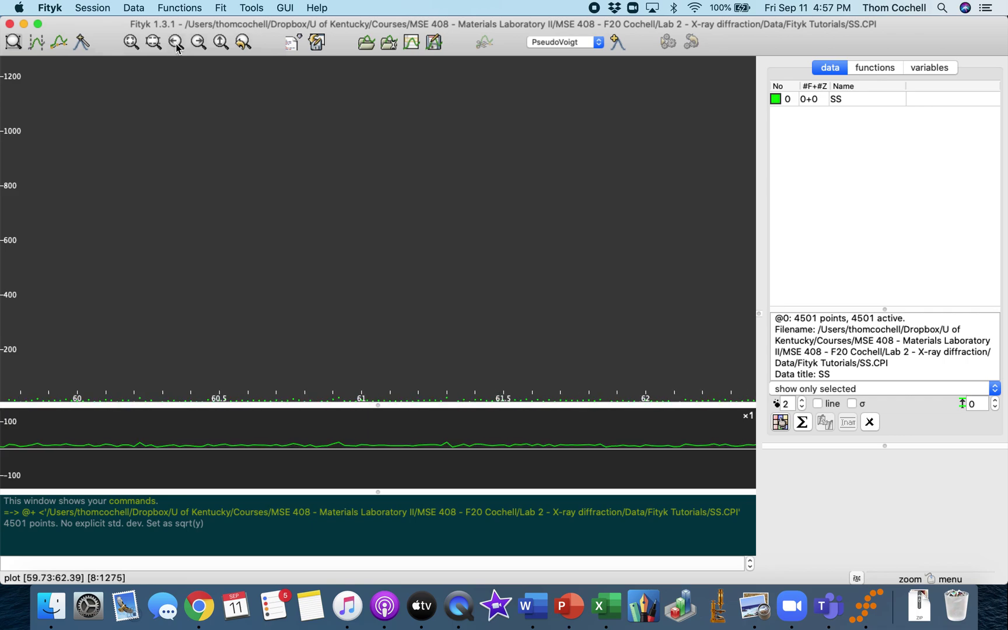
{"action": "left_click", "coordinate": [176, 46]}
{"action": "left_click", "coordinate": [176, 47]}
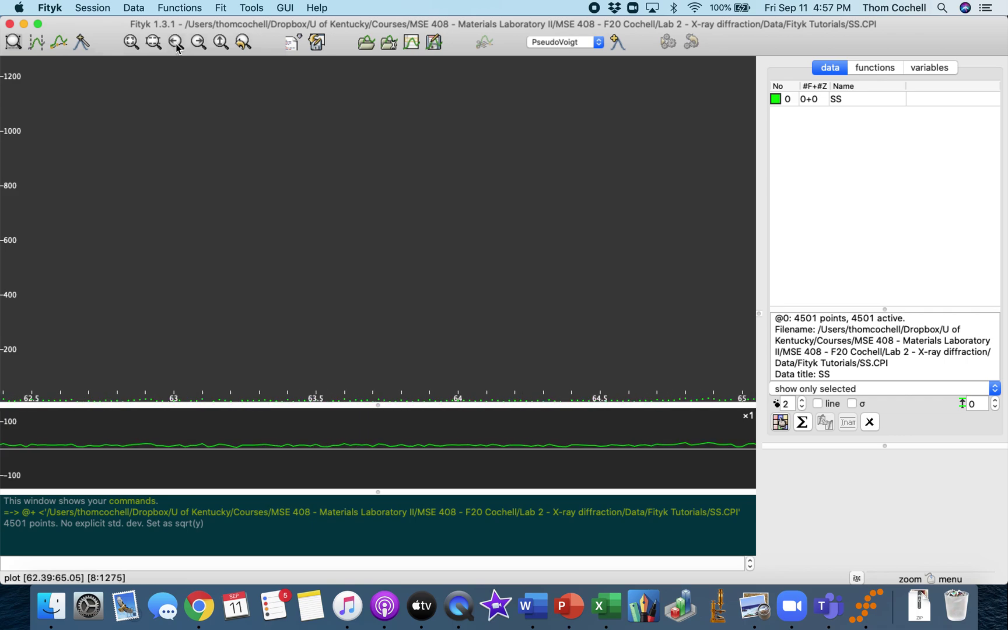
{"action": "left_click", "coordinate": [176, 47]}
{"action": "left_click", "coordinate": [176, 46]}
{"action": "left_click", "coordinate": [176, 46]}
{"action": "left_click", "coordinate": [176, 47]}
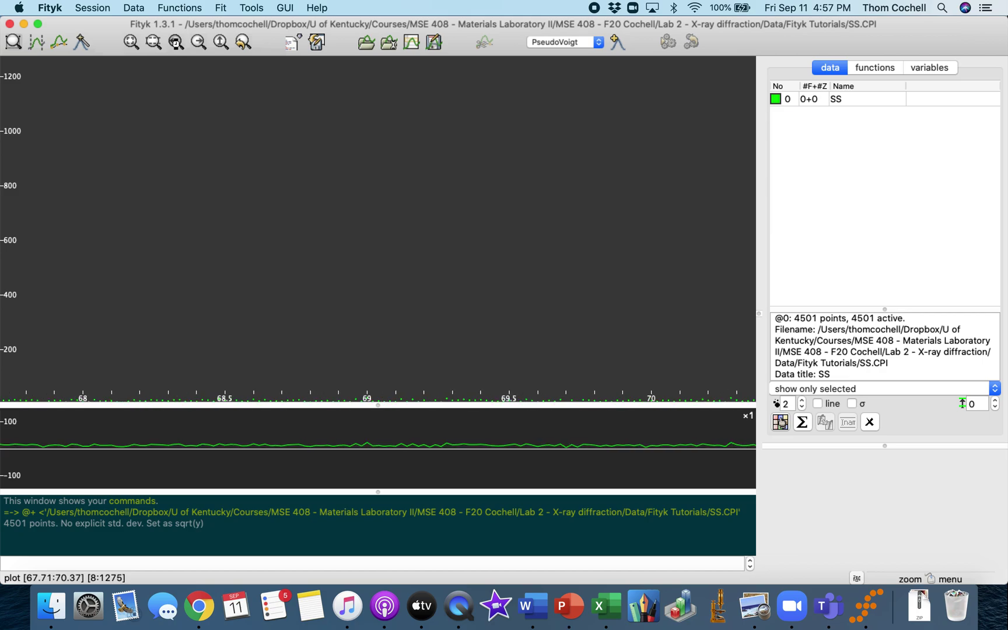
{"action": "left_click", "coordinate": [177, 47]}
{"action": "left_click", "coordinate": [176, 46]}
{"action": "left_click", "coordinate": [176, 47]}
{"action": "left_click", "coordinate": [176, 47]}
{"action": "left_click", "coordinate": [176, 46]}
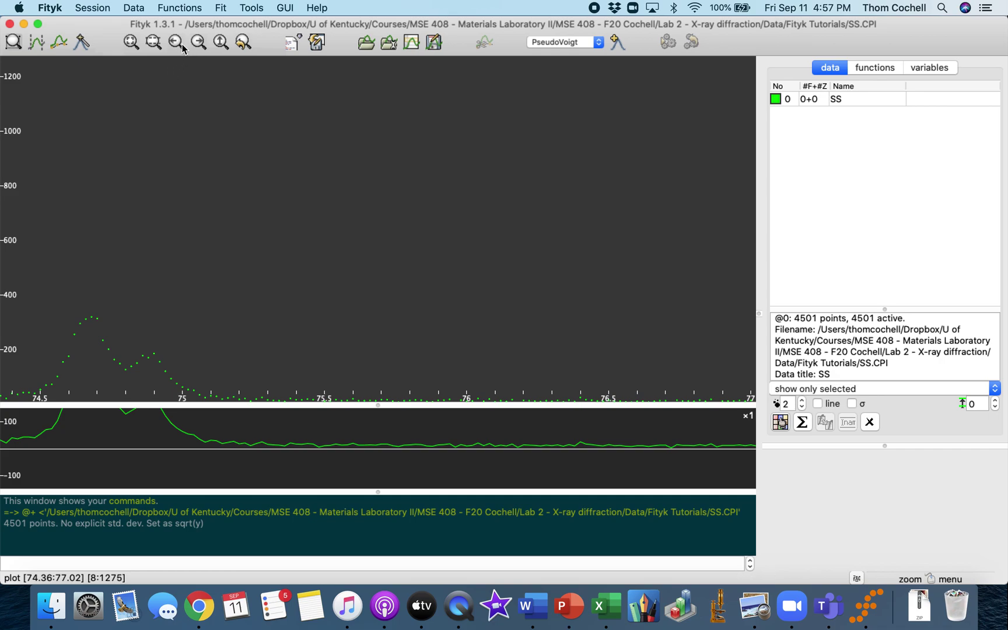
{"action": "left_click", "coordinate": [131, 42]}
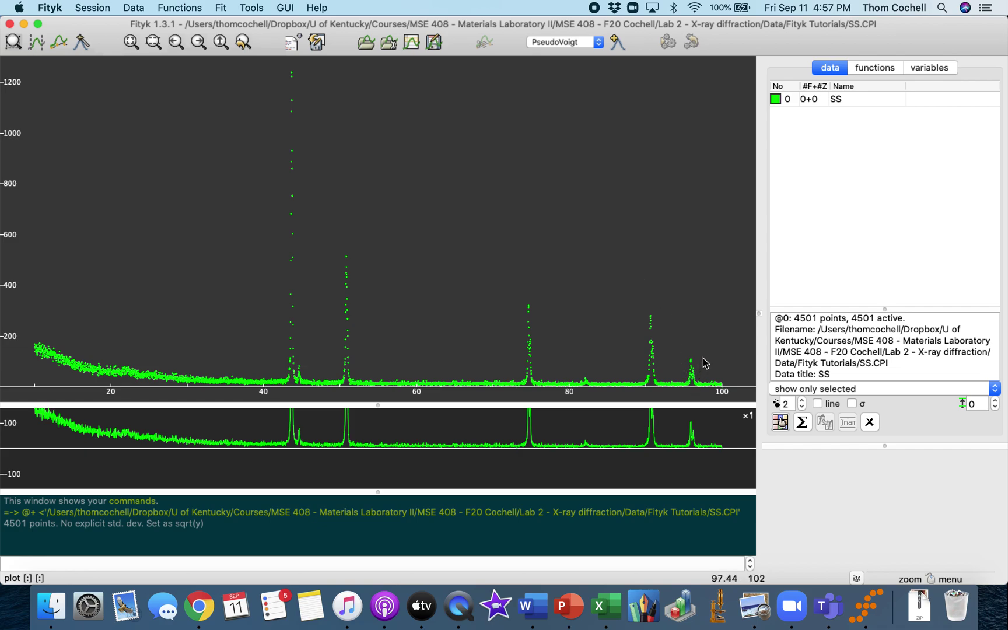
Zoom on the small peak near 96, scroll left to 90.8, and fit the intensity axis
{"action": "left_click_drag", "start_coordinate": [702, 350], "coordinate": [682, 393]}
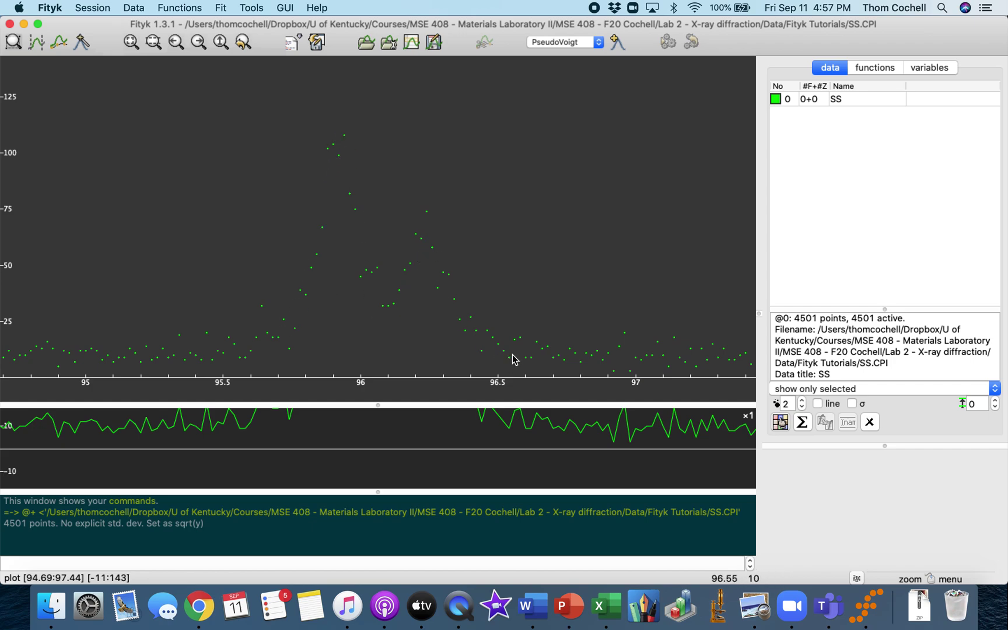
{"action": "left_click", "coordinate": [199, 44]}
{"action": "left_click", "coordinate": [198, 45]}
{"action": "left_click", "coordinate": [199, 45]}
{"action": "left_click", "coordinate": [199, 45]}
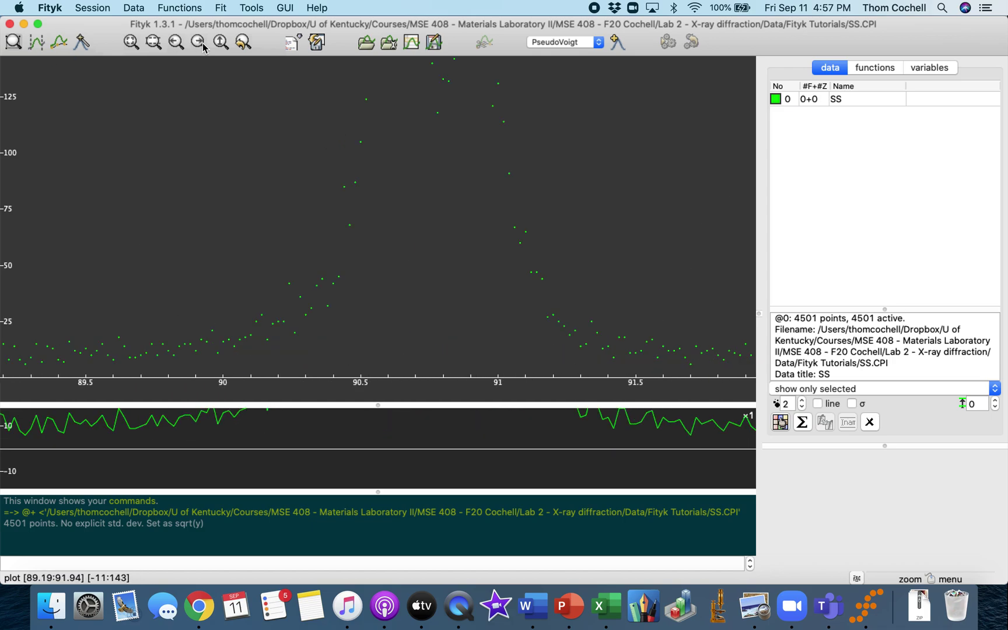
{"action": "left_click", "coordinate": [153, 43]}
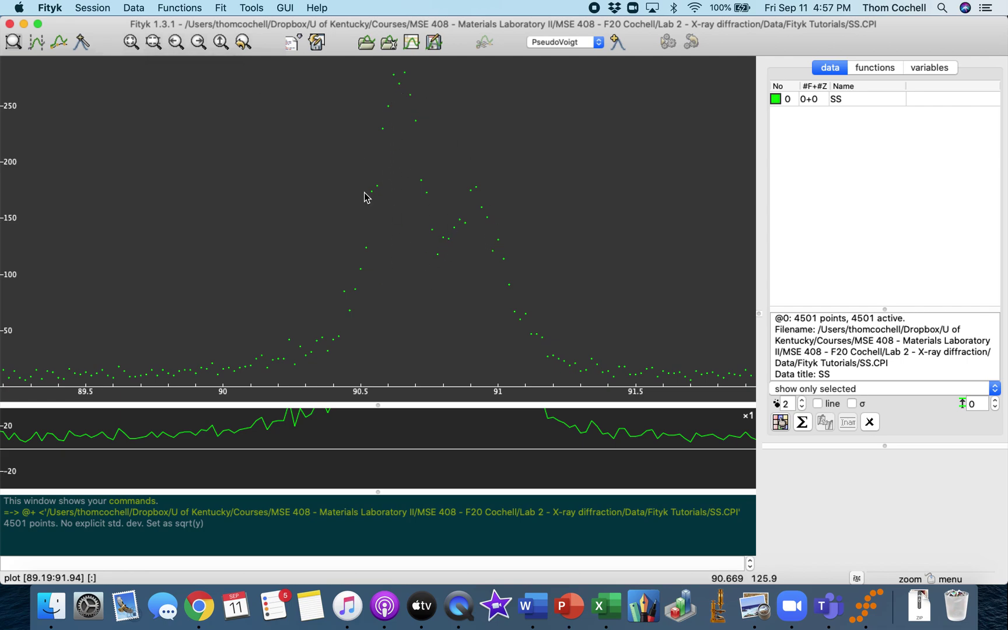
Scroll left to center the split peak near 74.7, spanning about 72.7 to 75.4
{"action": "left_click", "coordinate": [198, 47]}
{"action": "left_click", "coordinate": [198, 42]}
{"action": "left_click", "coordinate": [198, 42]}
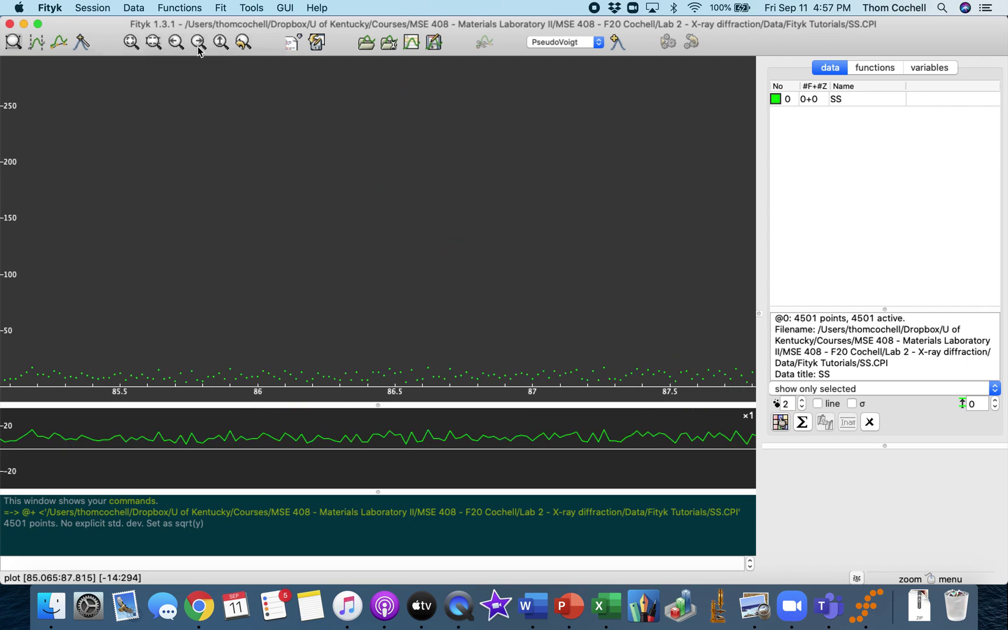
{"action": "left_click", "coordinate": [198, 42]}
{"action": "left_click", "coordinate": [198, 42]}
{"action": "left_click", "coordinate": [198, 42]}
{"action": "left_click", "coordinate": [198, 42]}
{"action": "left_click", "coordinate": [198, 42]}
{"action": "left_click", "coordinate": [198, 43]}
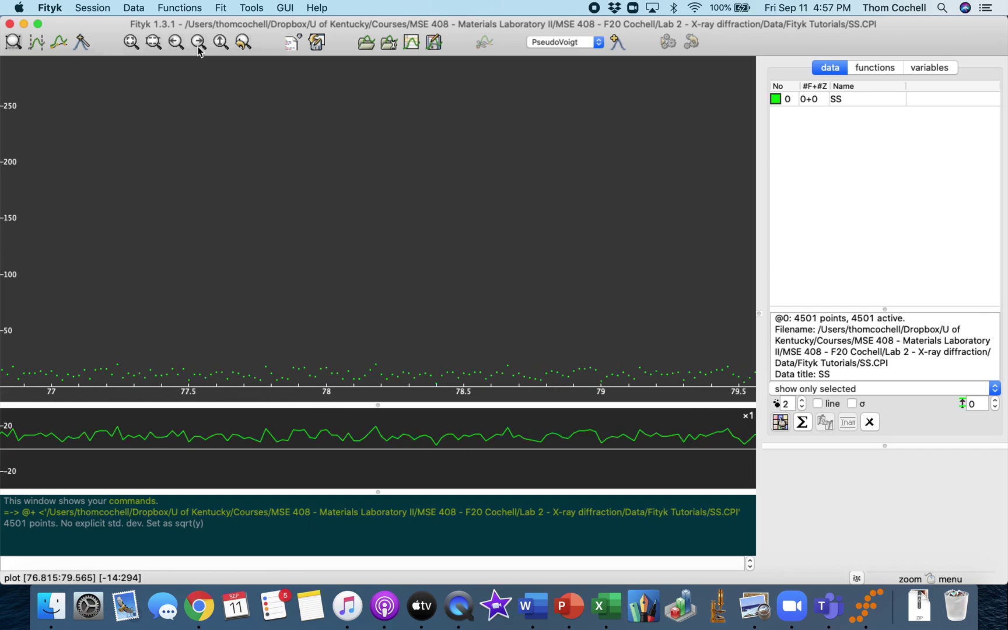
{"action": "left_click", "coordinate": [198, 44]}
{"action": "left_click", "coordinate": [198, 44]}
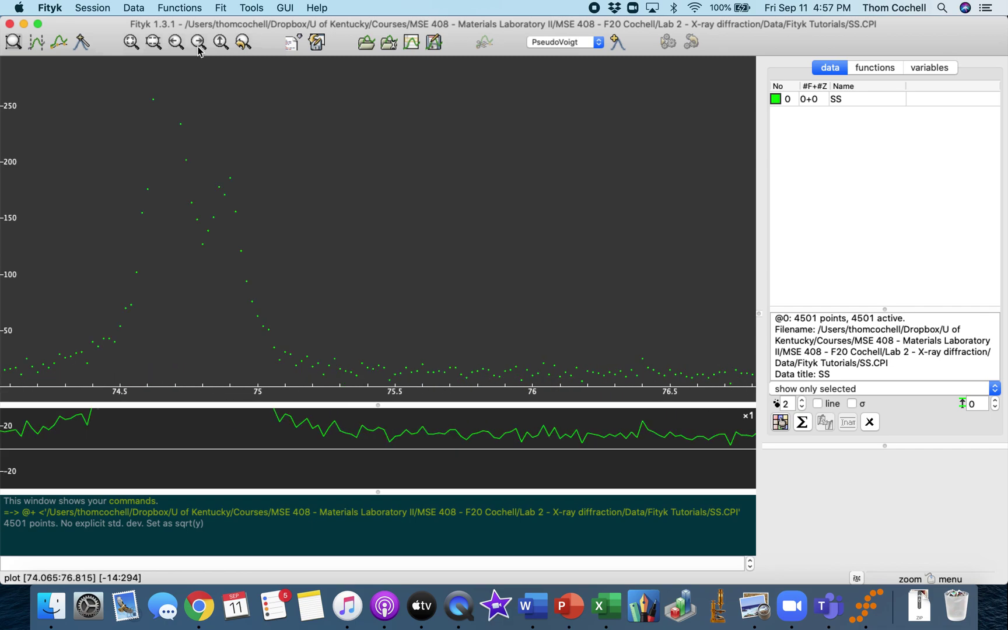
{"action": "left_click", "coordinate": [199, 44]}
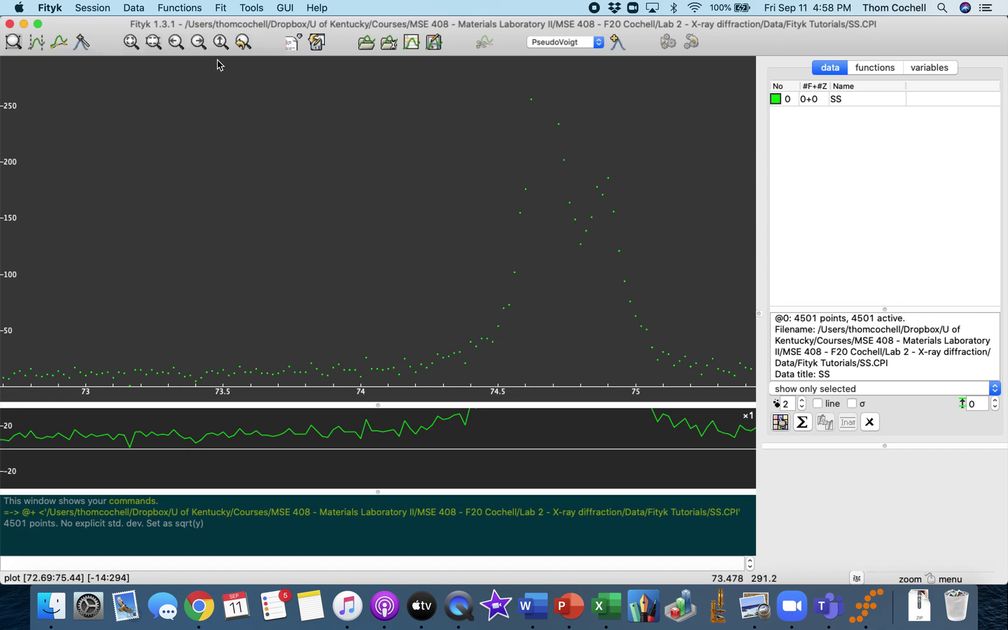
Show the whole pattern, then zoom on the 43.6 peak from about 42 to 45.7
{"action": "left_click", "coordinate": [130, 44]}
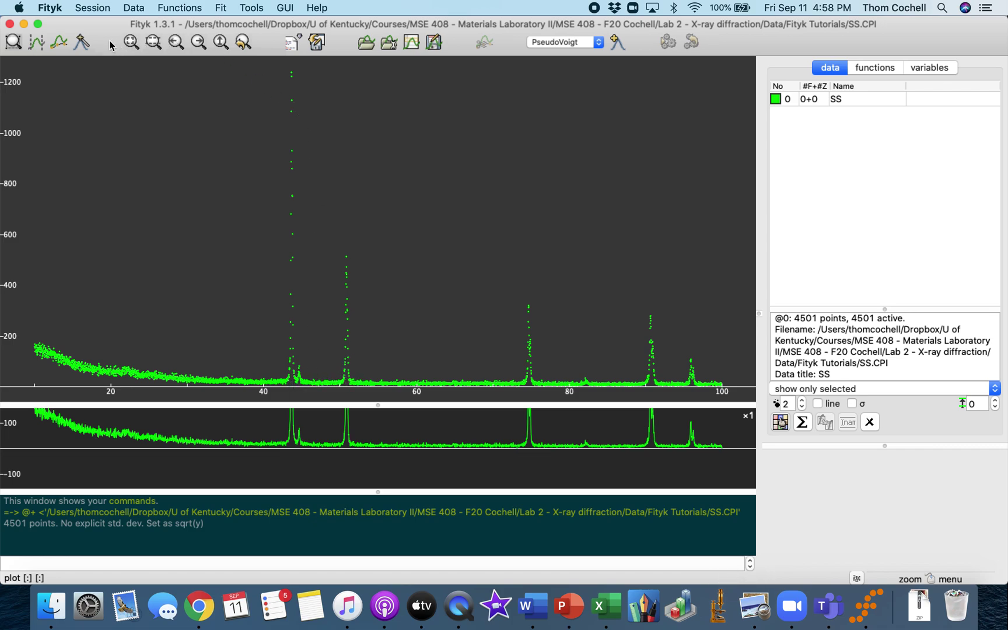
{"action": "left_click_drag", "start_coordinate": [279, 65], "coordinate": [309, 386]}
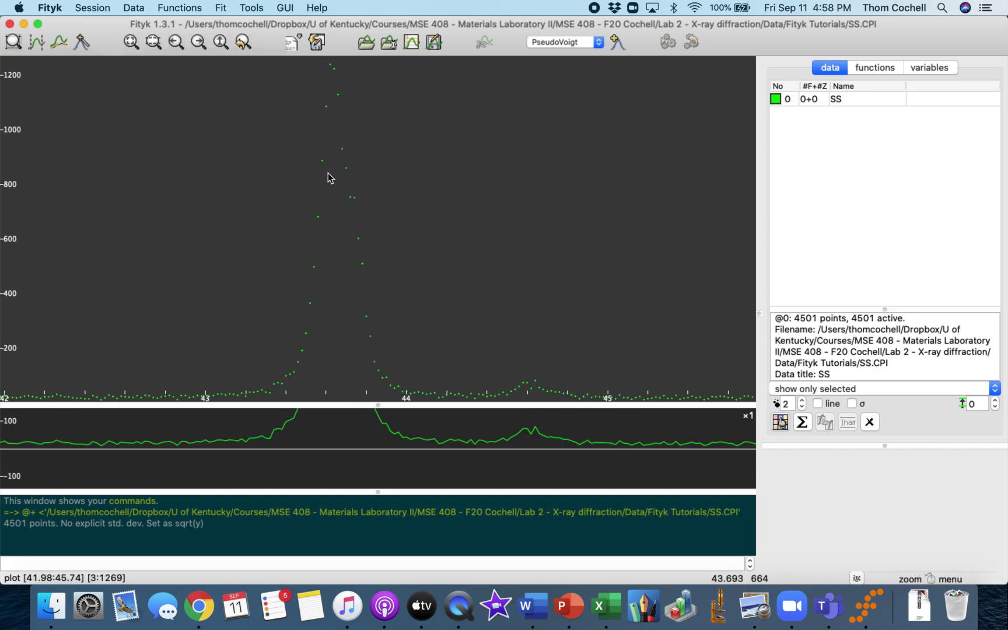